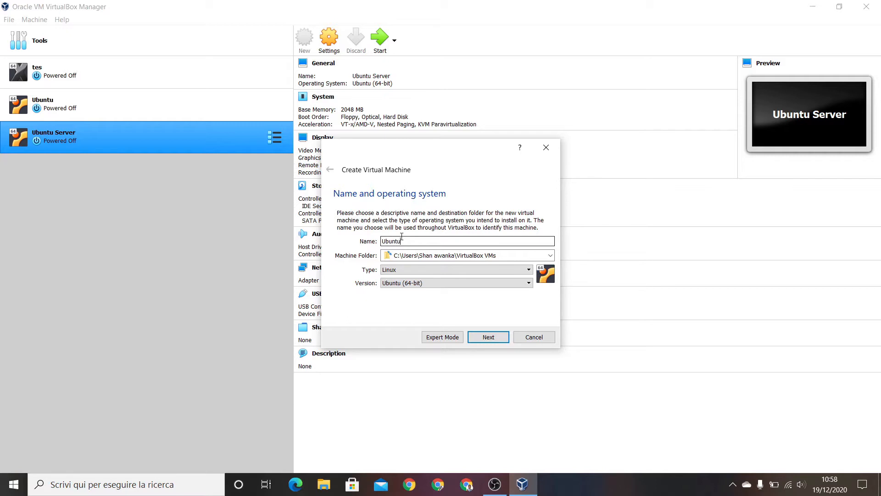
Name the new Linux virtual machine Ubuntu English and accept the 1024 MB memory size
type("English")
key("Return")
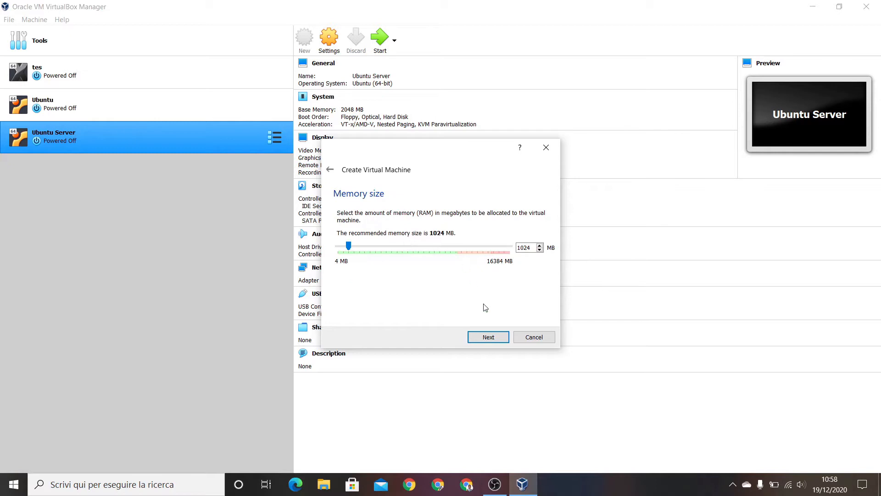
left_click(488, 338)
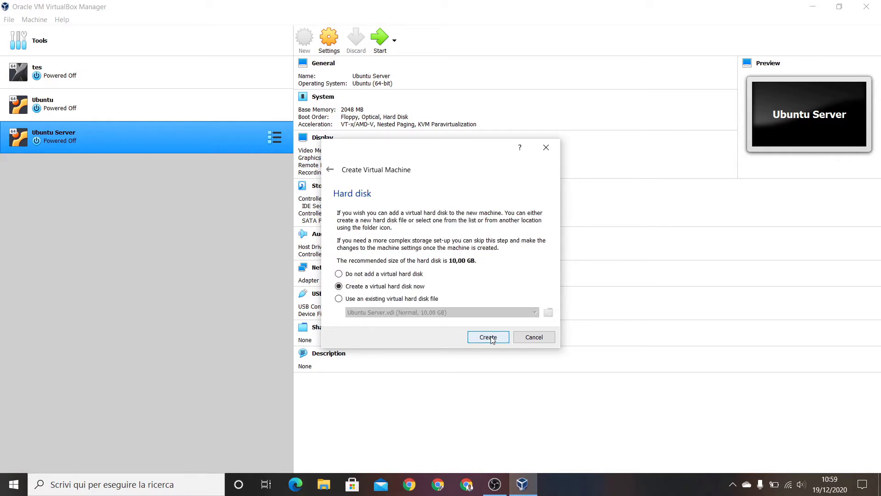
Create a dynamically allocated 10 GB VDI virtual hard disk for the new machine
left_click(490, 339)
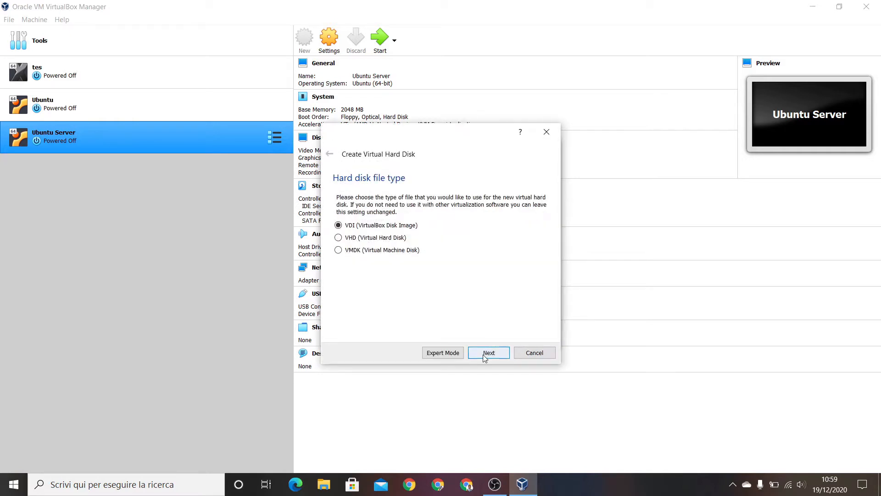
left_click(485, 358)
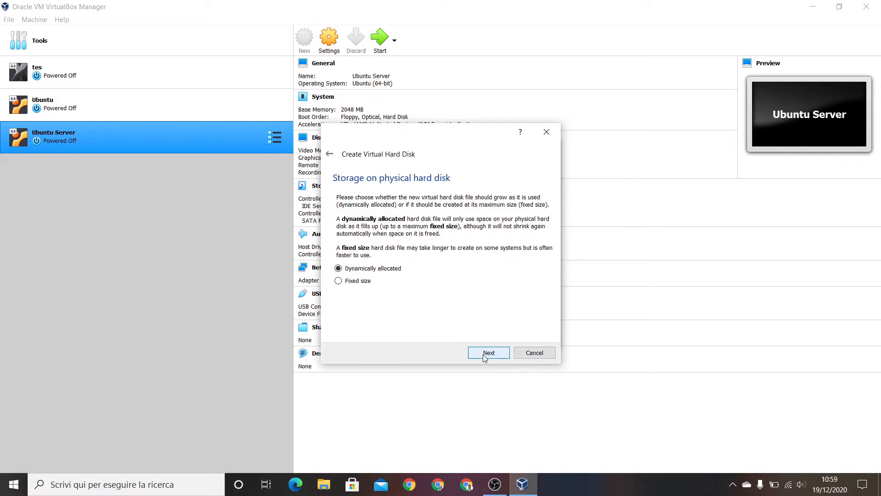
left_click(484, 357)
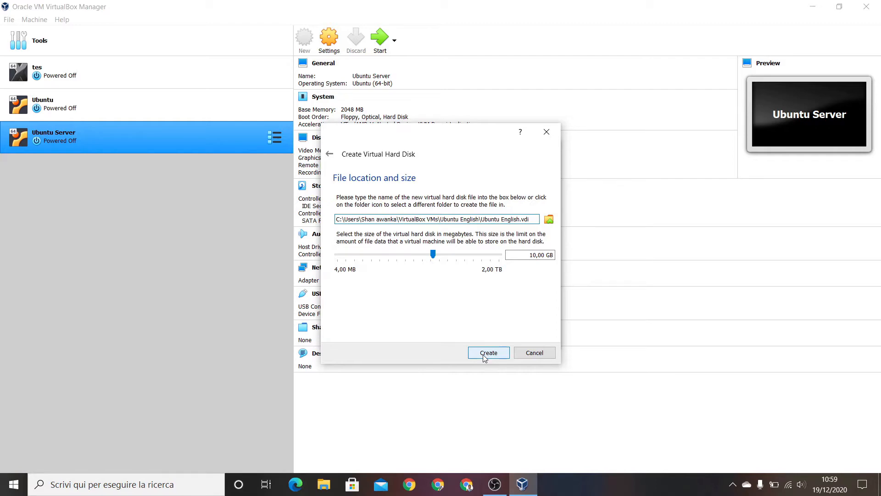
left_click(485, 358)
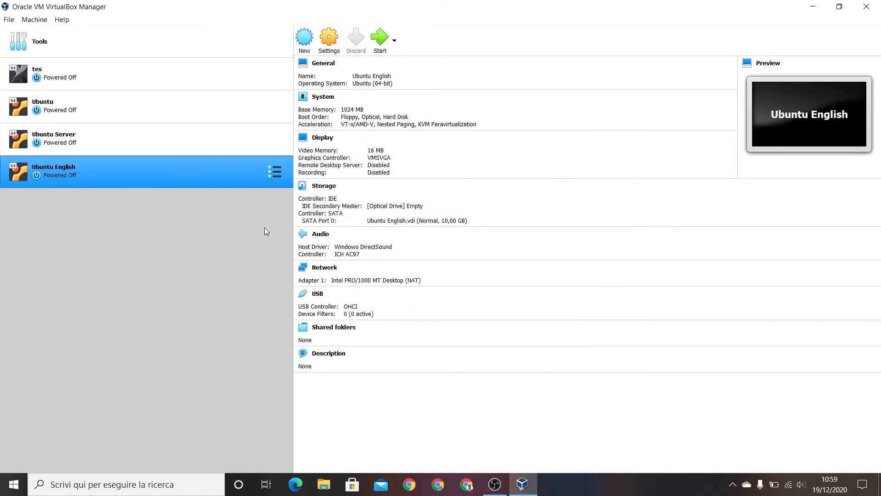
Increase the number of processors in the system settings of the Ubuntu English machine and view its acceleration options
left_click(334, 48)
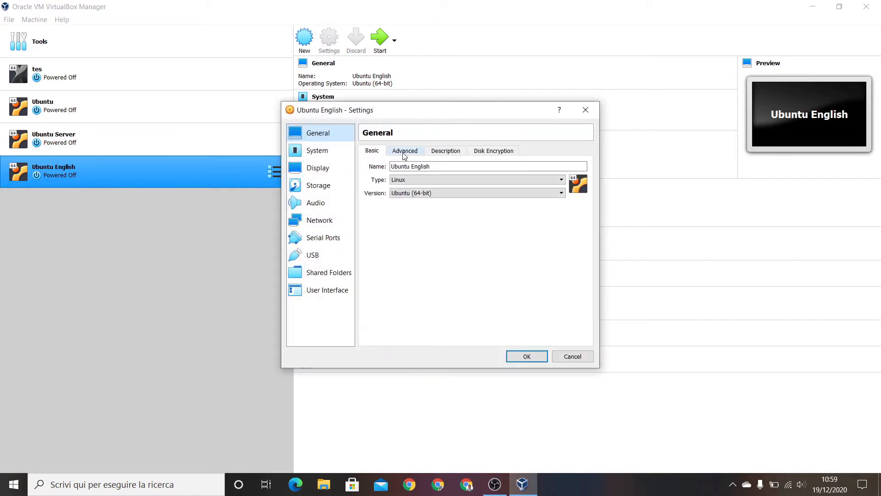
left_click(345, 150)
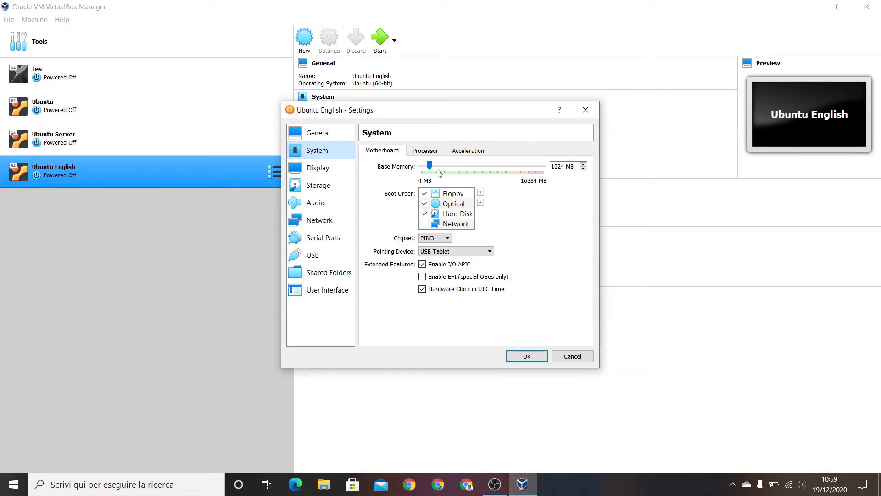
left_click(429, 156)
left_click_drag(422, 165, 475, 166)
left_click(462, 158)
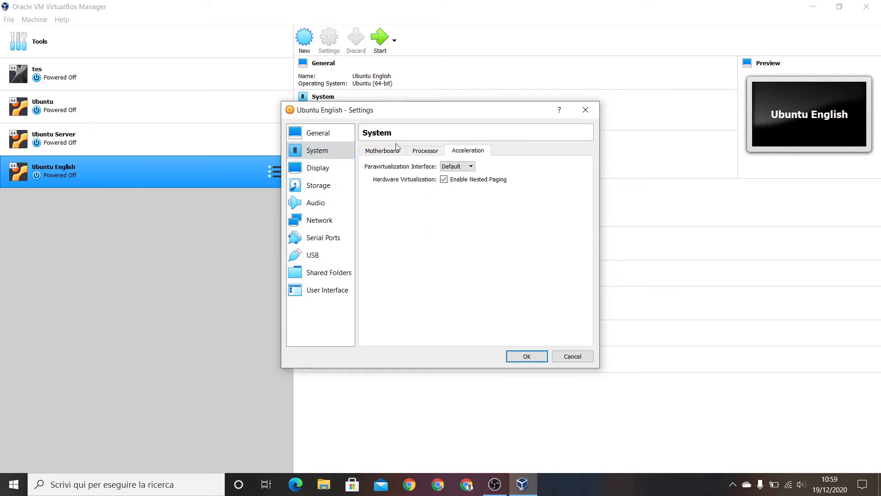
Enable 3D acceleration and raise the video memory to the 128 MB maximum in the display settings
left_click(323, 176)
left_click(423, 251)
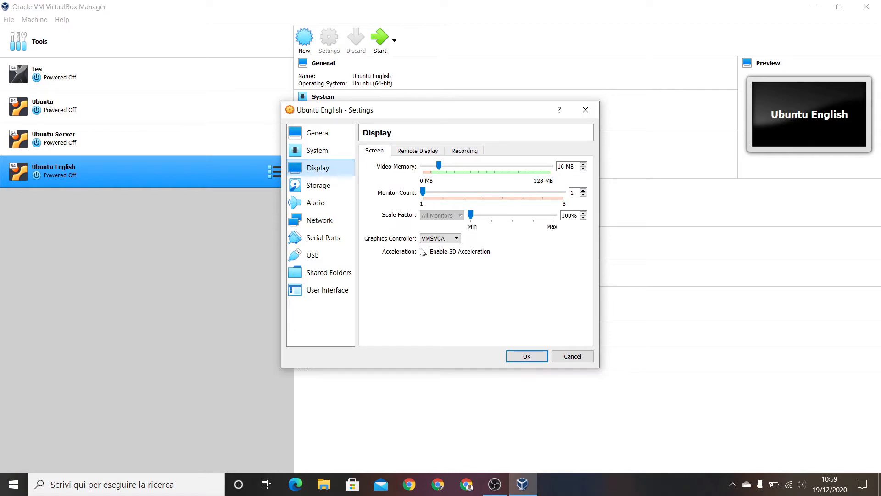
left_click_drag(439, 167, 552, 154)
Load the ubuntu-20.04.1-desktop-amd64 image into the empty IDE optical drive and save the machine settings
left_click(342, 186)
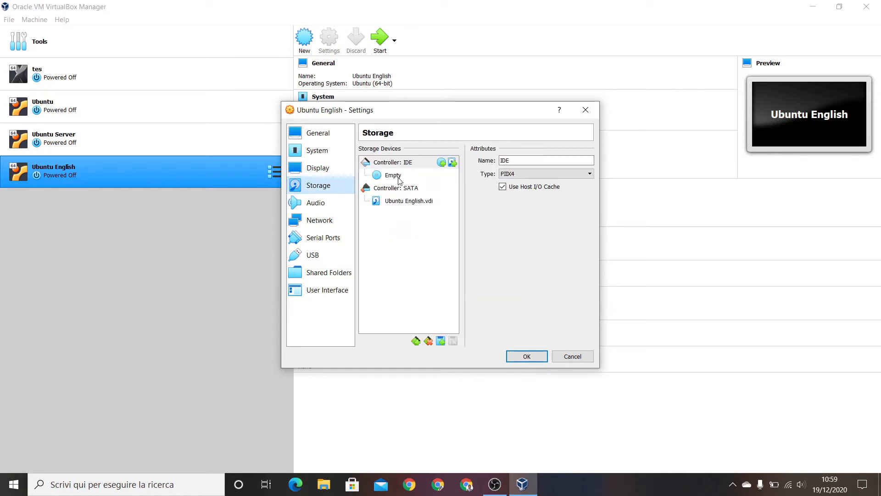
left_click(398, 179)
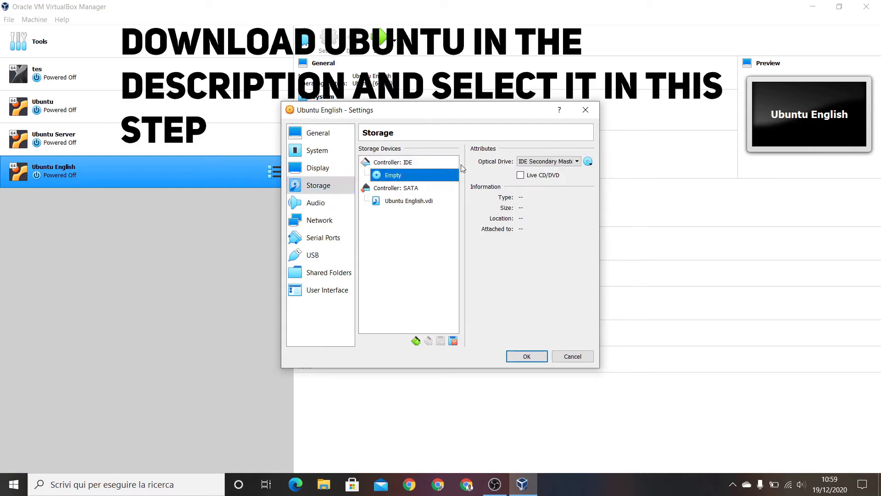
left_click(588, 161)
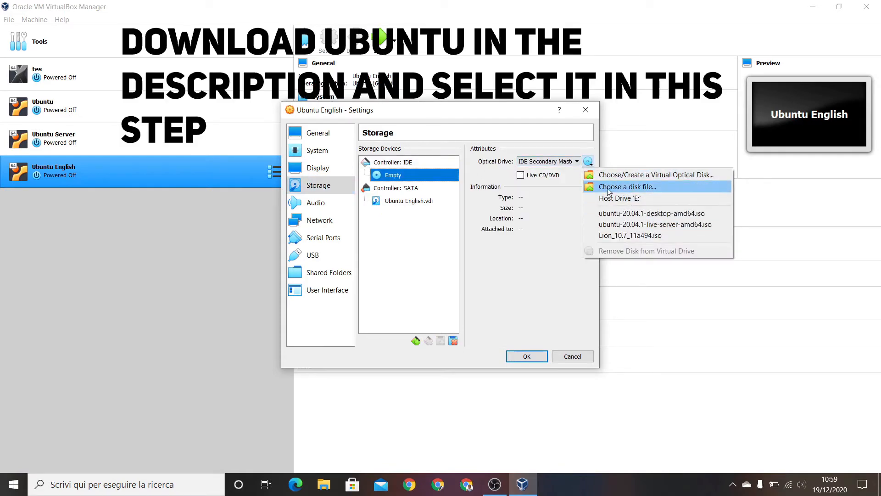
left_click(610, 187)
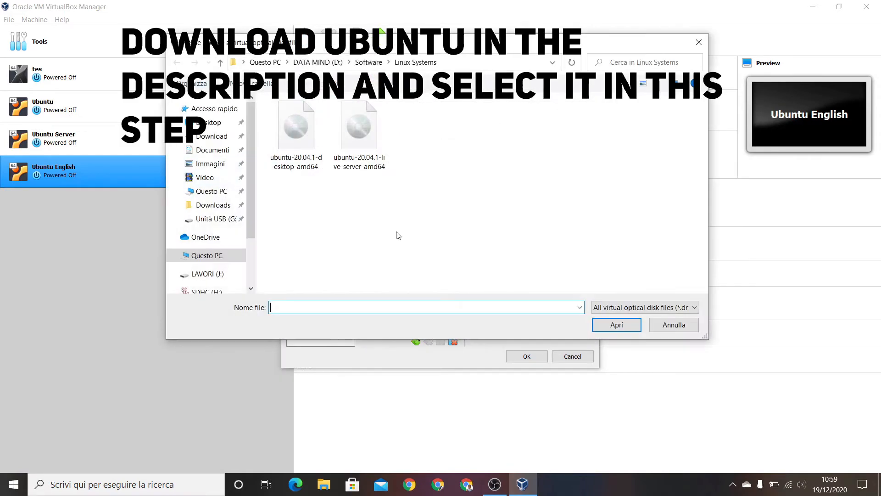
left_click(293, 150)
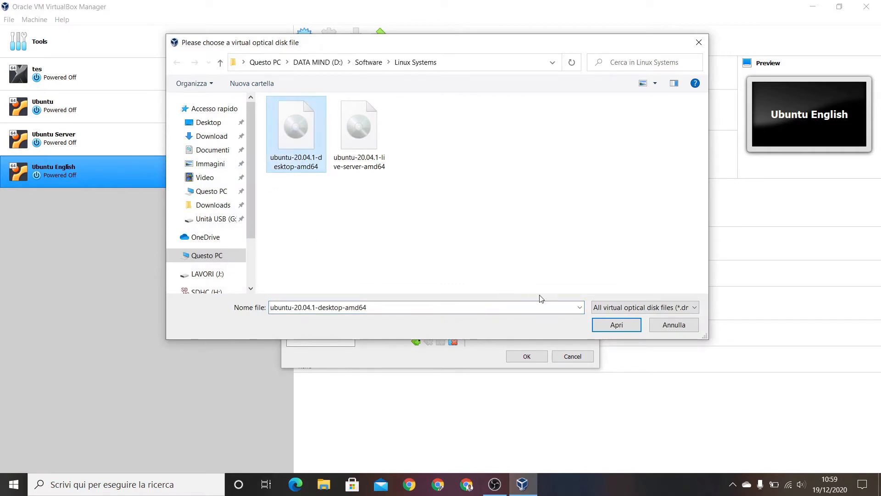
left_click(611, 327)
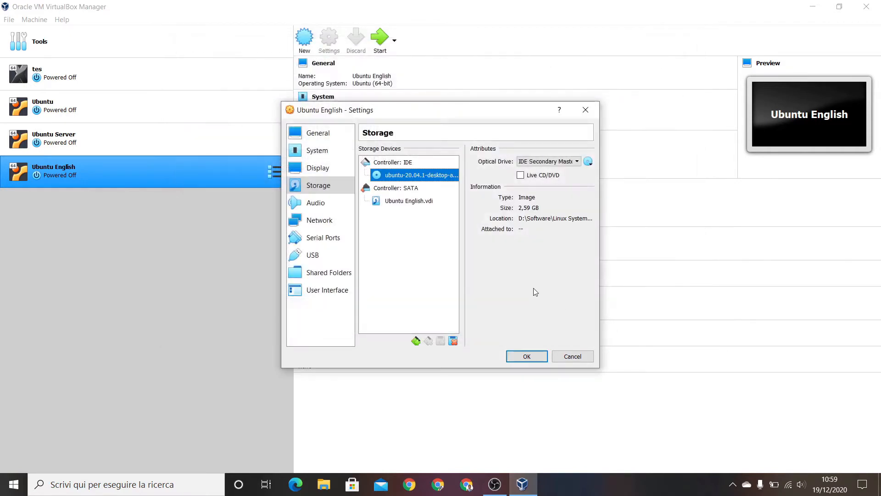
left_click(527, 357)
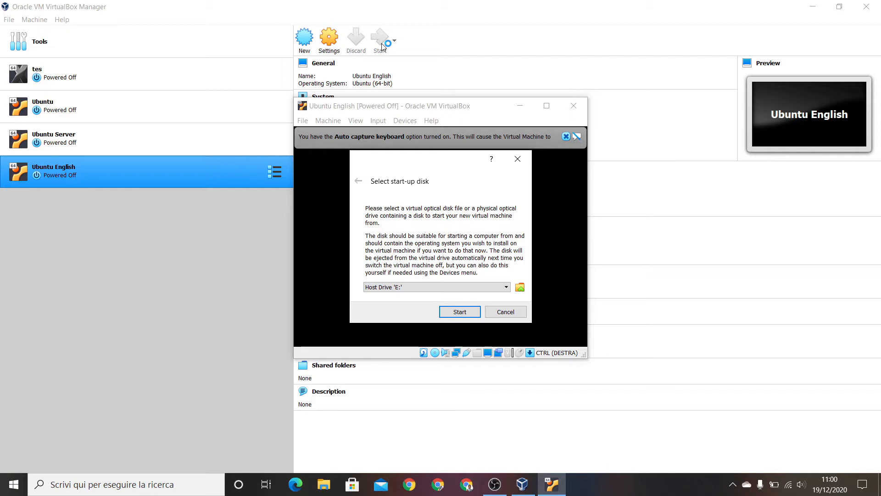
Choose ubuntu-20.04.1-desktop-amd64.iso as the start-up disk and start the virtual machine from it
left_click(521, 288)
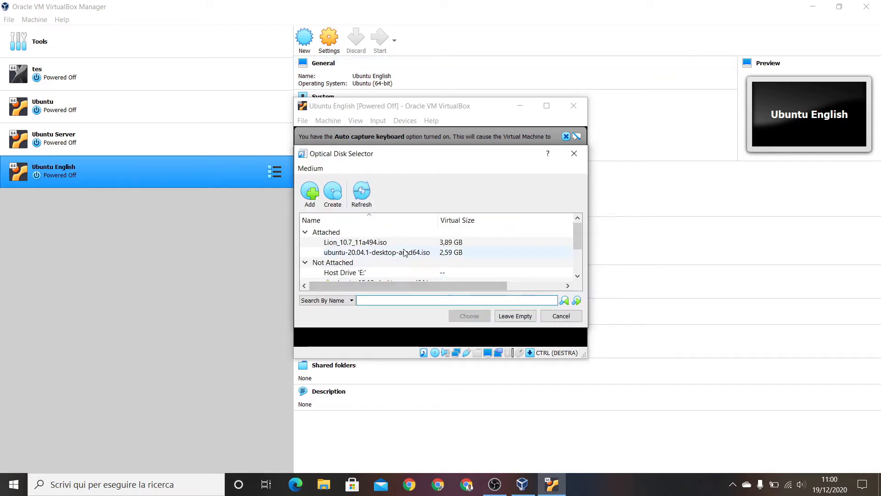
left_click(357, 253)
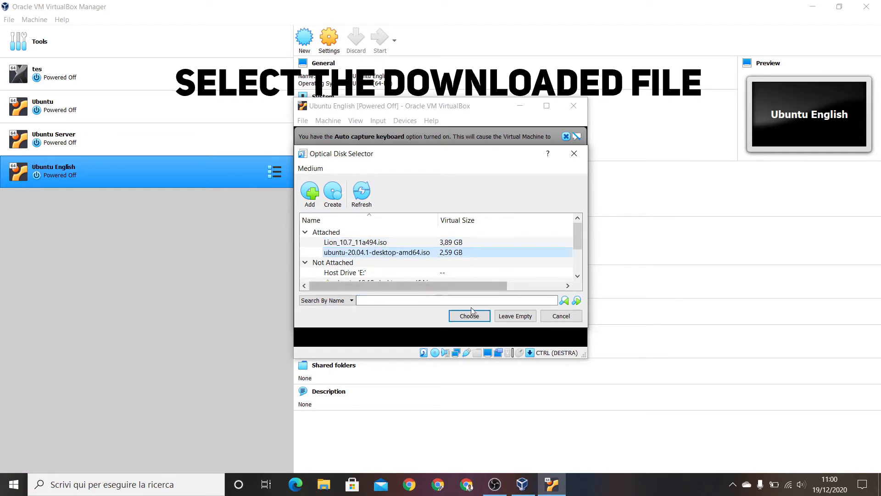
left_click(488, 318)
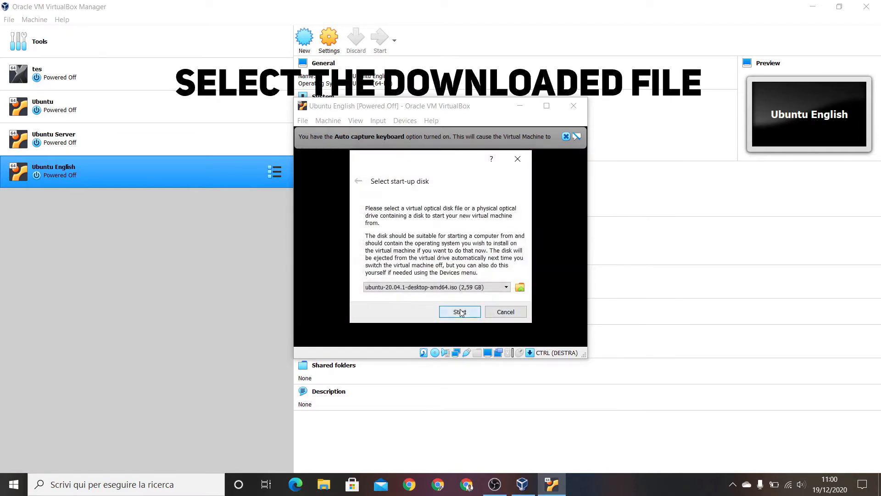
left_click(465, 312)
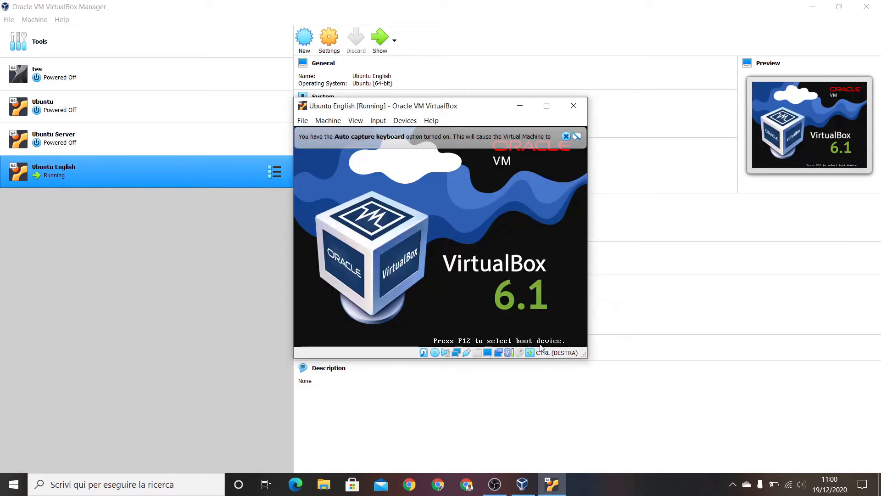
Dismiss the keyboard capture and mouse integration notices and switch the running virtual machine to full-screen mode
left_click(566, 138)
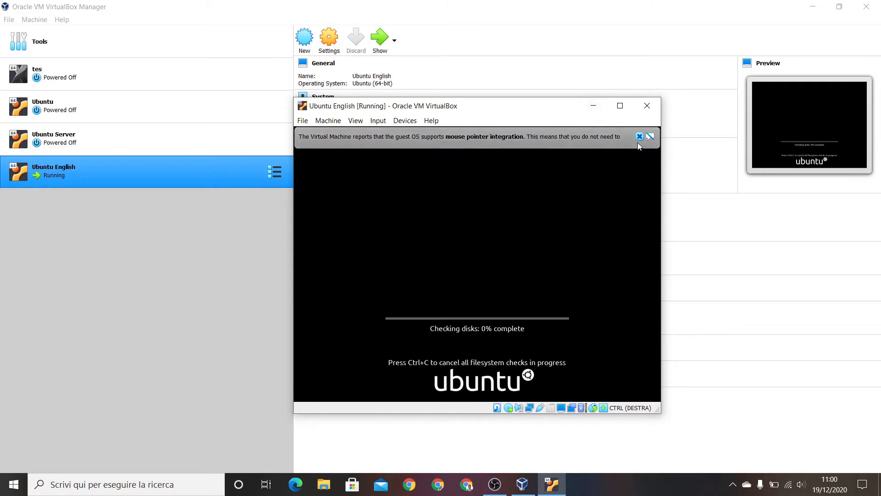
left_click(639, 137)
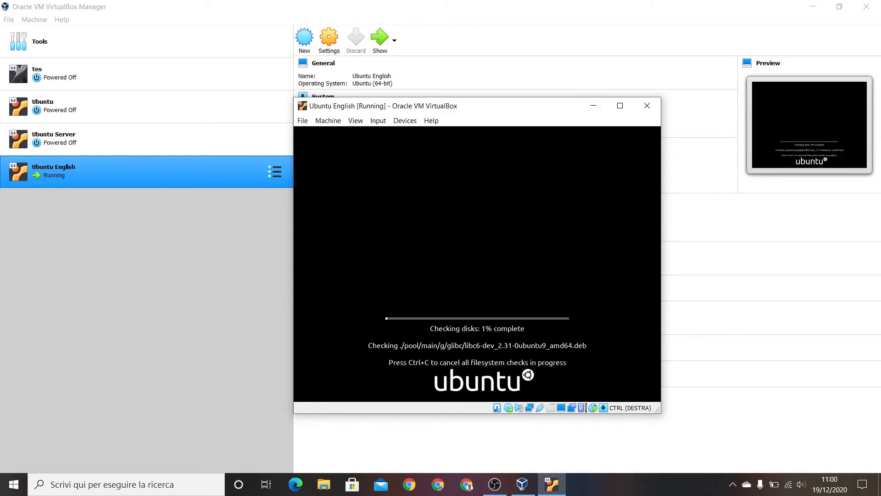
left_click(405, 122)
mouse_move(385, 127)
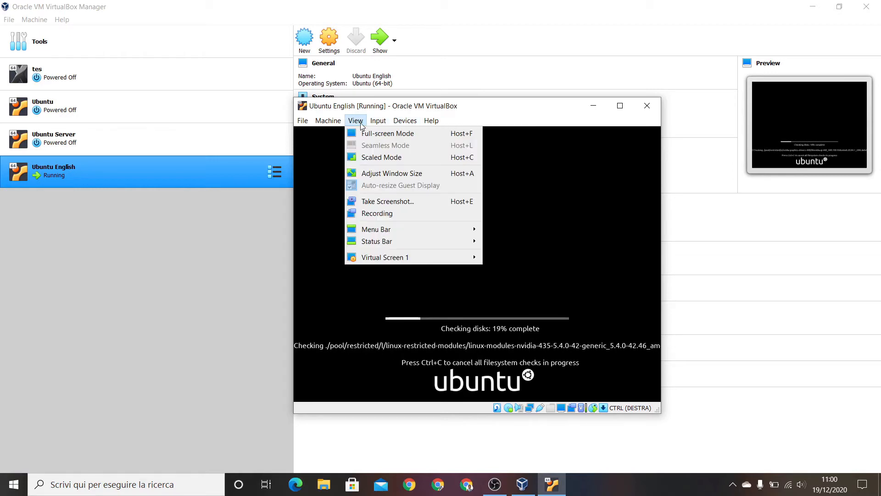
left_click(364, 134)
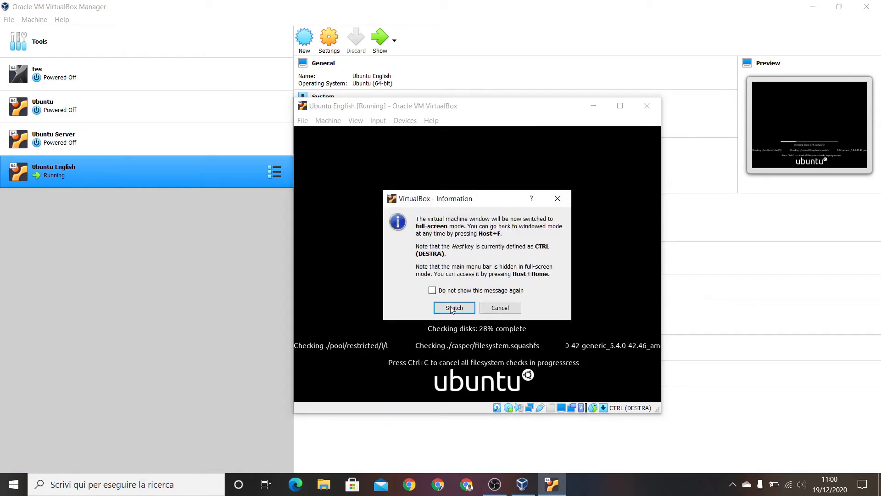
left_click(452, 307)
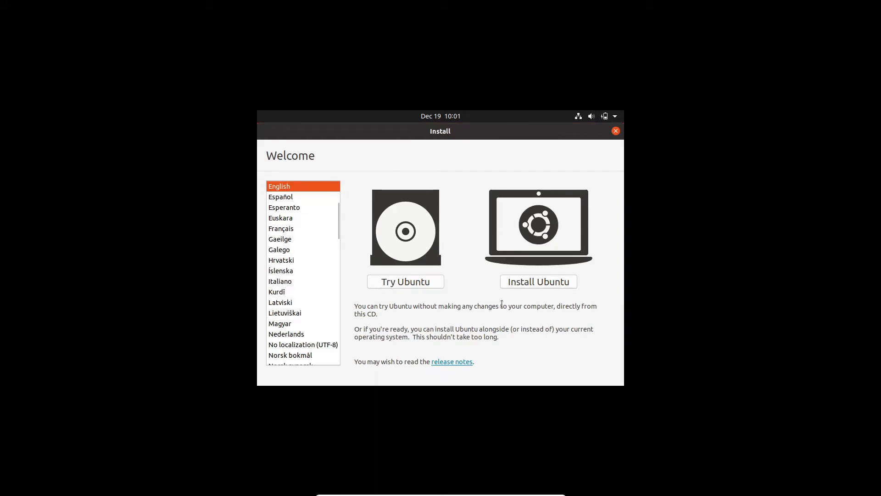
Start the Ubuntu installation in English, continue with the English (US) keyboard layout, and return to the layout choice
left_click(519, 284)
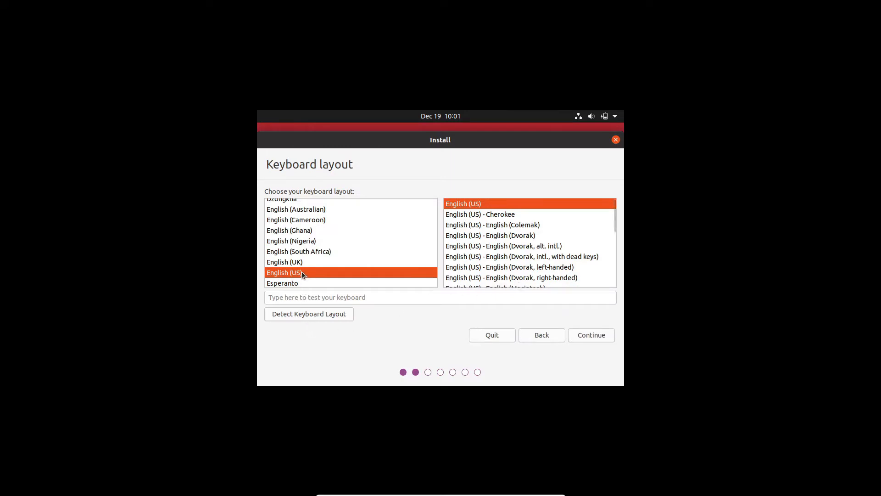
left_click(580, 331)
left_click(542, 334)
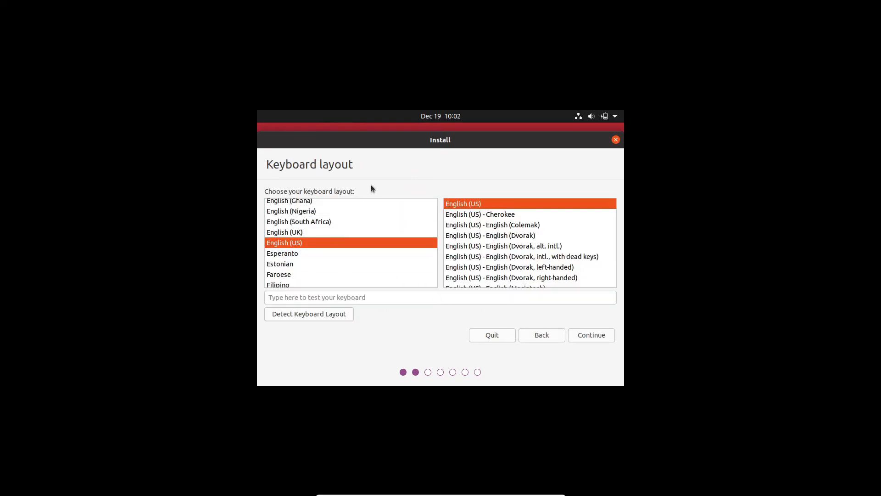
Detect the keyboard layout by answering the key prompts with n, q, z and ç, and continue with the Italian layout
left_click(316, 299)
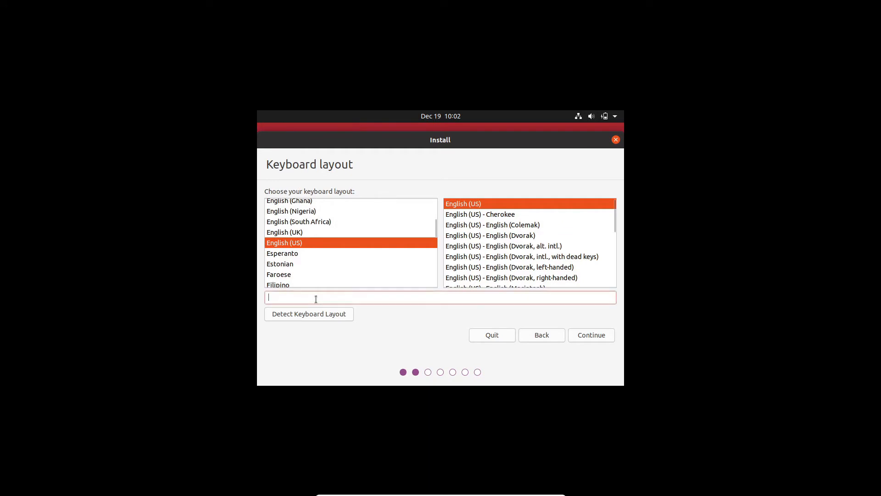
left_click(337, 314)
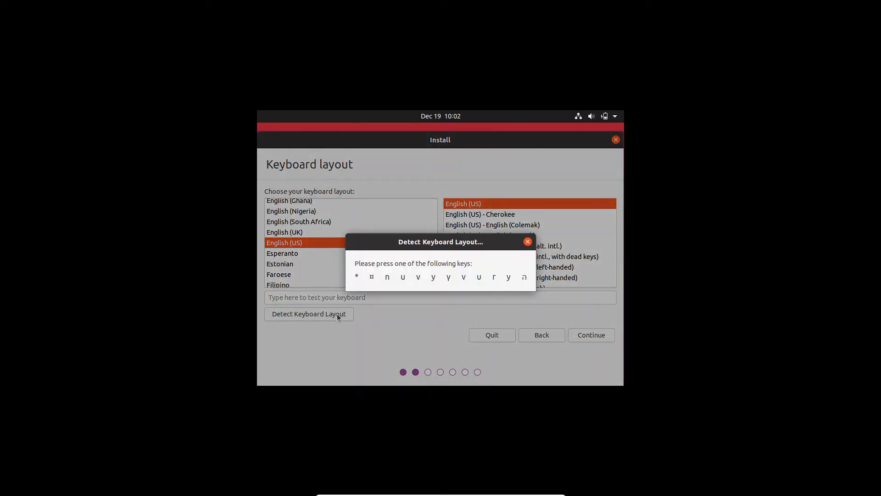
key("n")
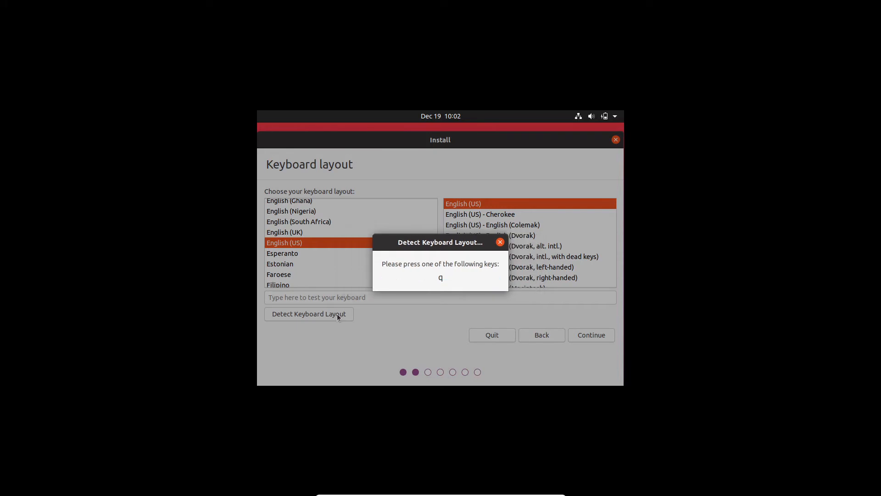
key("q")
key("z")
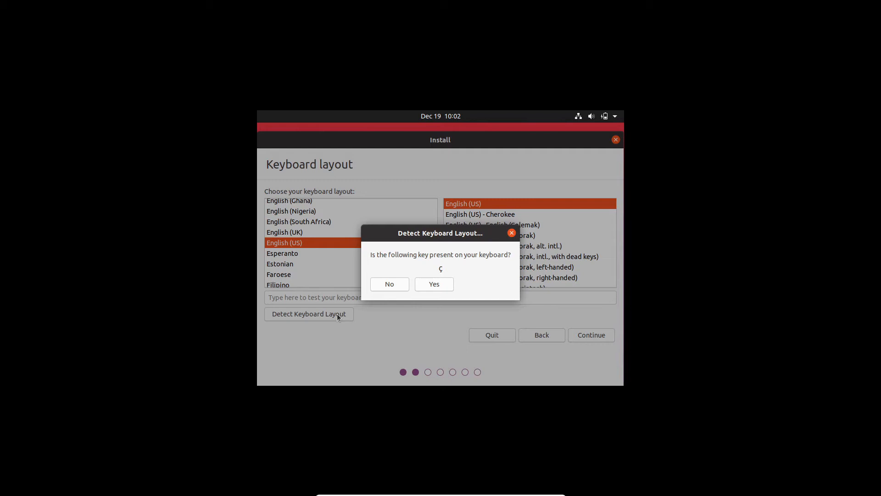
left_click(449, 285)
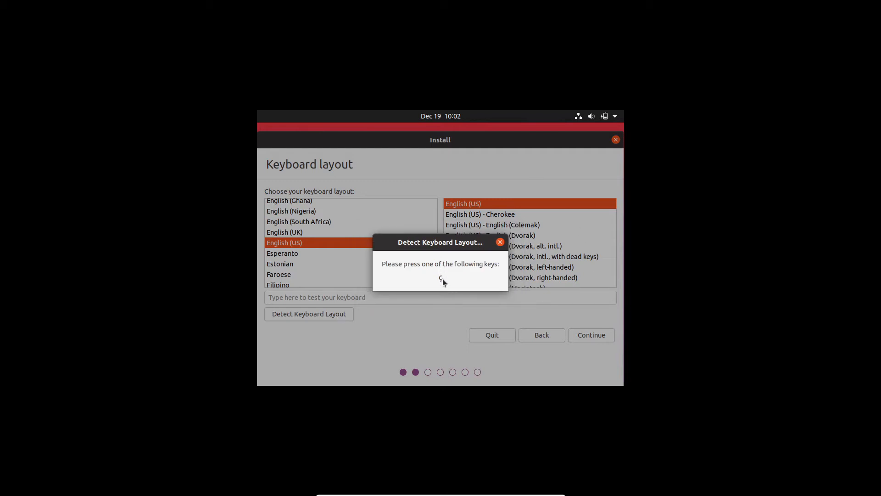
key("ccedilla")
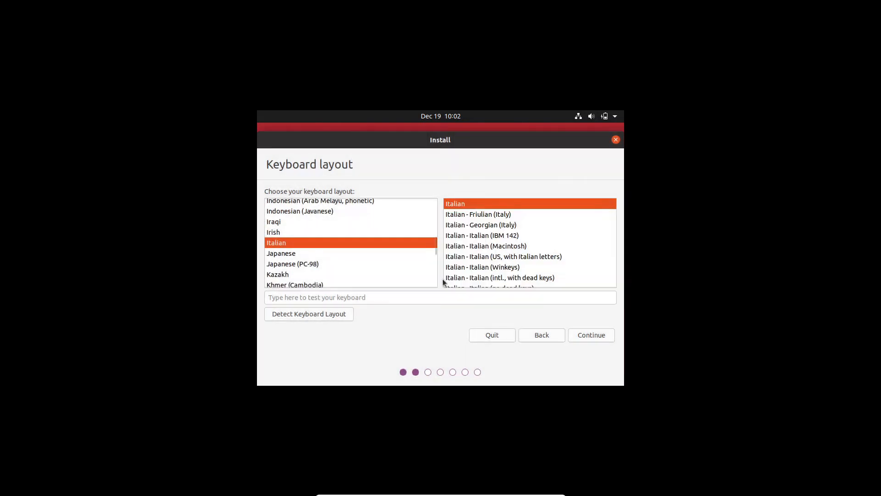
left_click(595, 337)
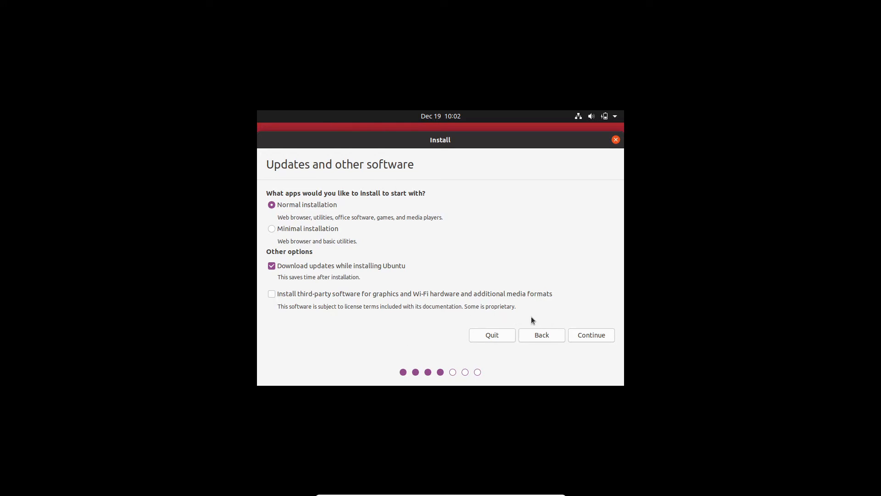
Continue with the normal installation and update download, and confirm erasing the disk to install Ubuntu
left_click(586, 338)
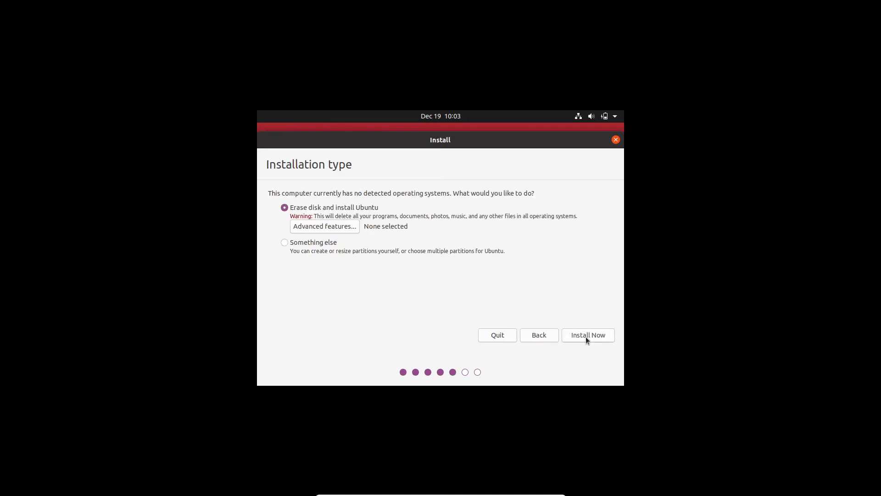
left_click(586, 337)
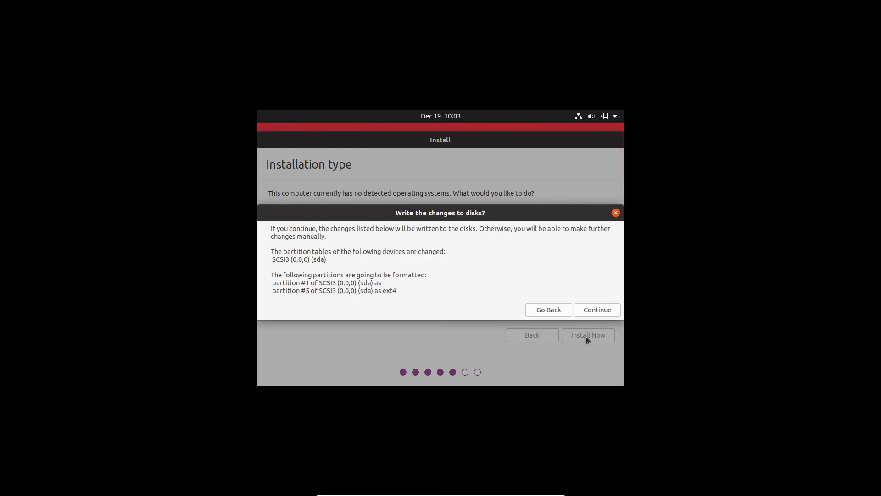
left_click(600, 310)
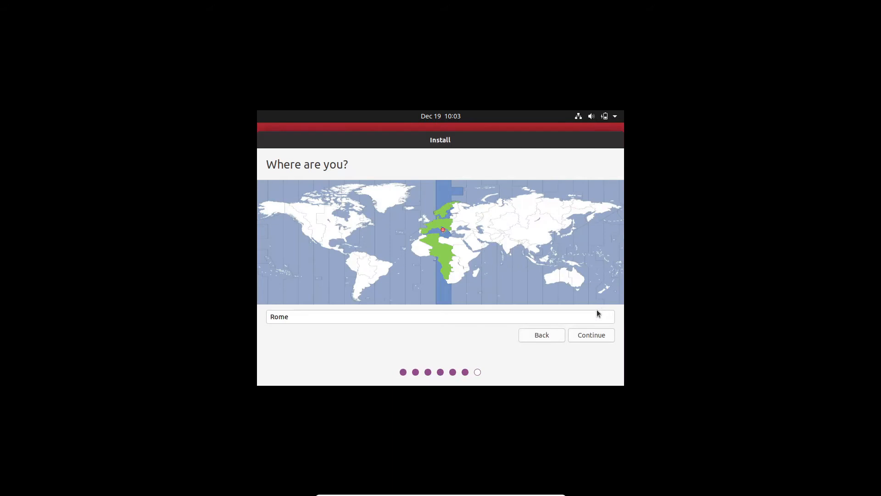
Accept Rome as the location and create the user account with a name, a confirmed account password and automatic login
left_click(600, 336)
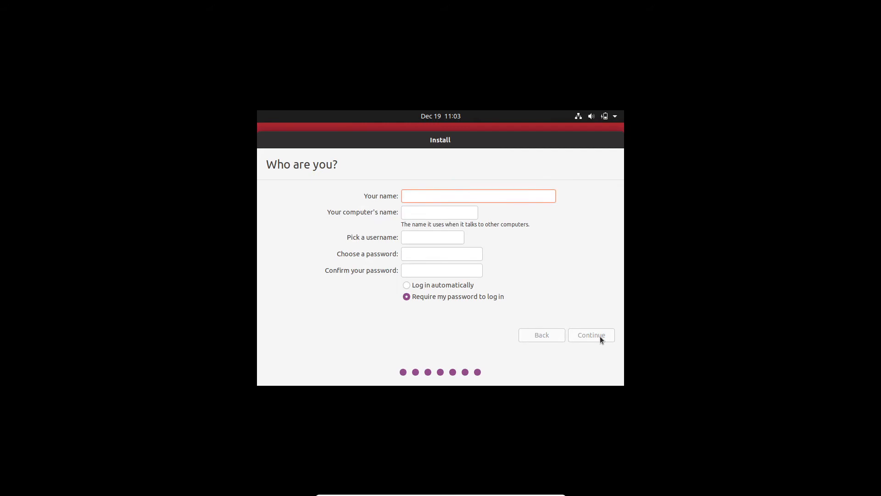
type("sh")
left_click(413, 255)
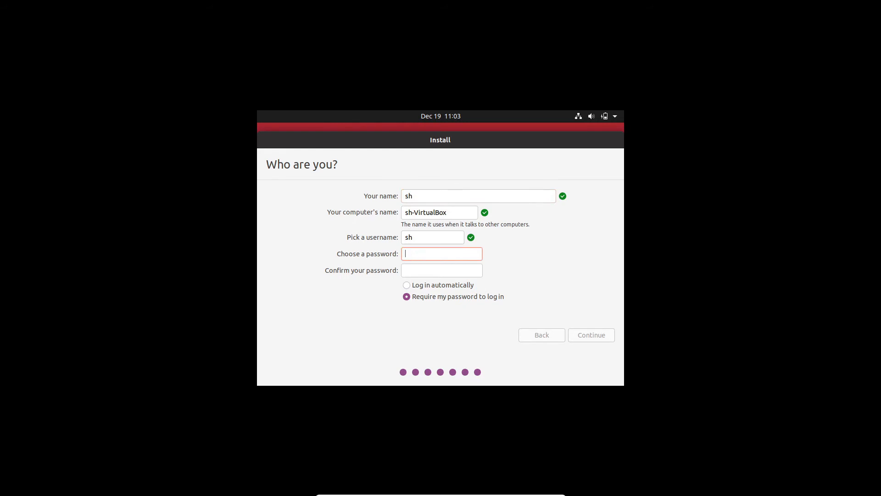
type("1234")
left_click(410, 273)
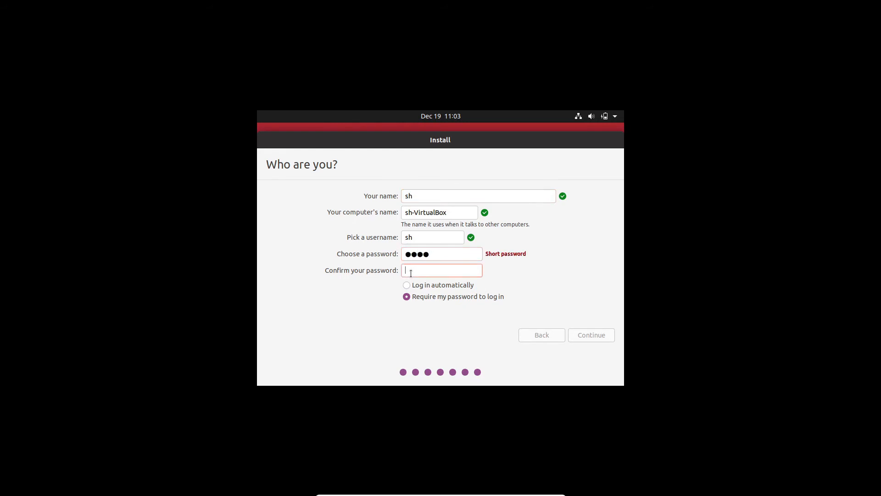
type("1234")
left_click(407, 285)
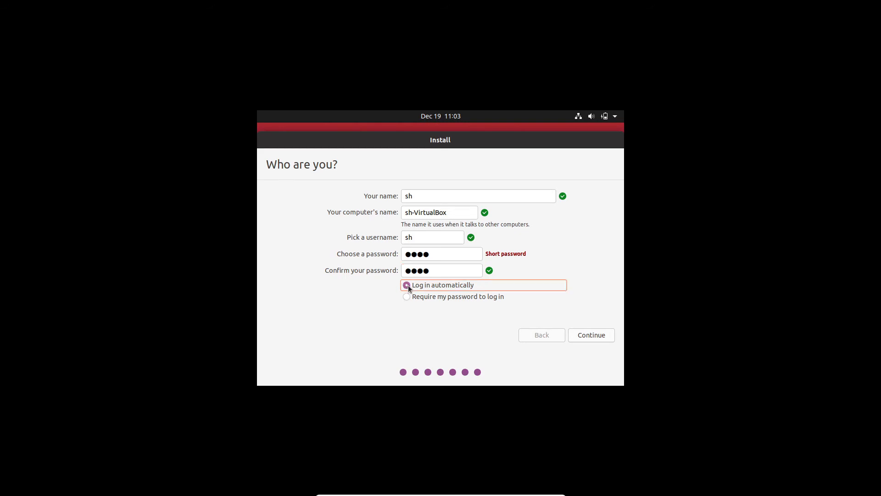
left_click(595, 338)
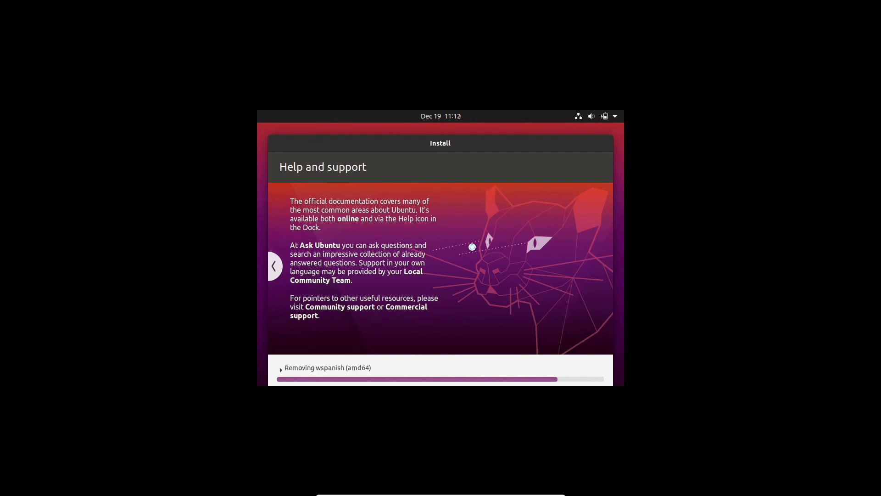
Restart into the installed Ubuntu and finish the welcome setup, declining to send system info and leaving Location Services off
left_click(275, 265)
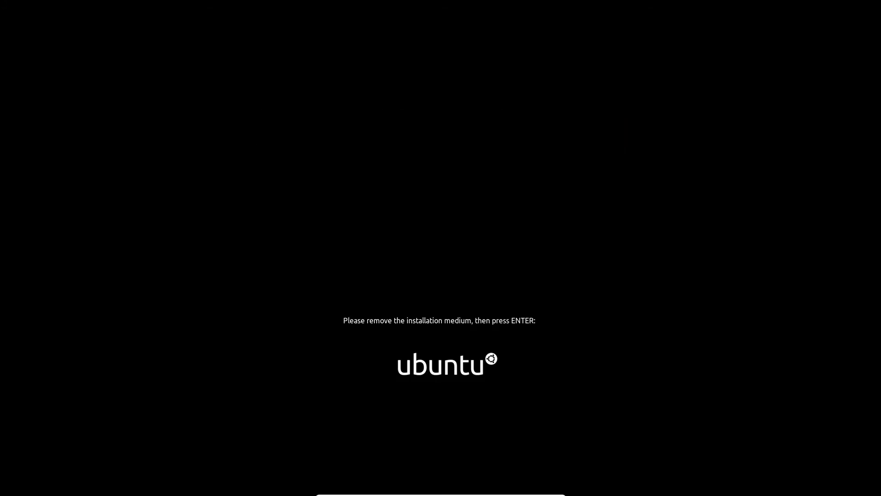
key("Return")
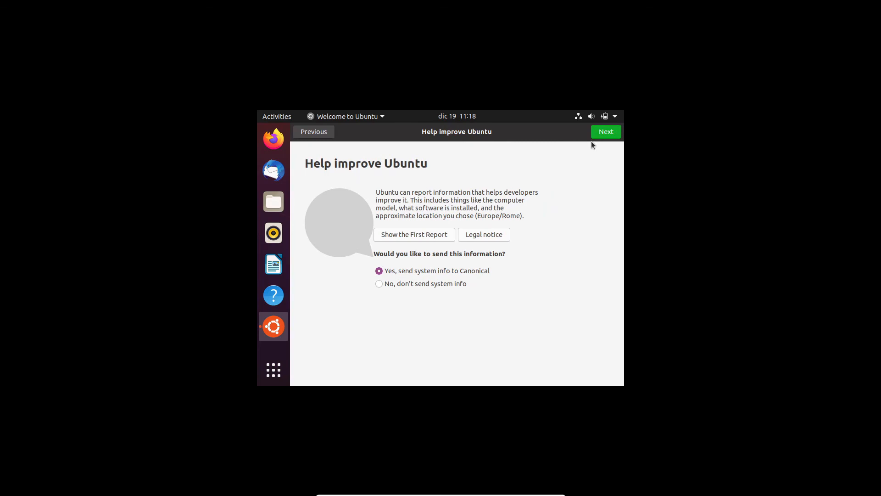
left_click(437, 283)
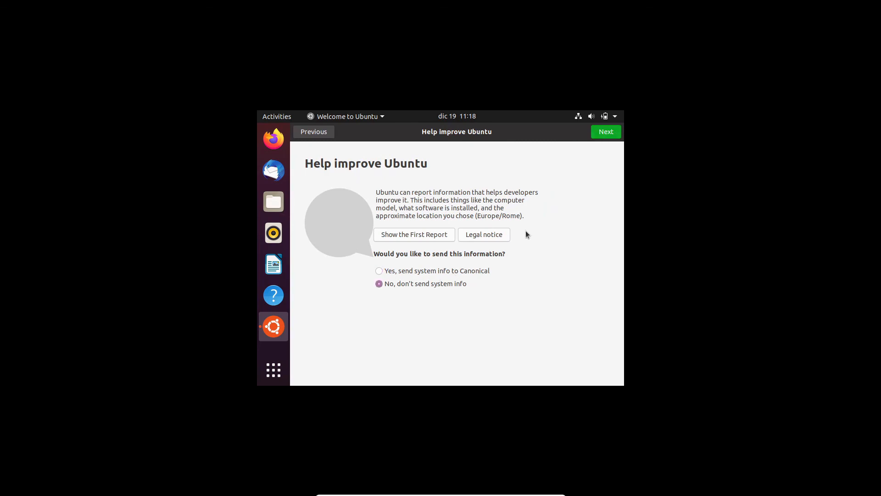
left_click(597, 137)
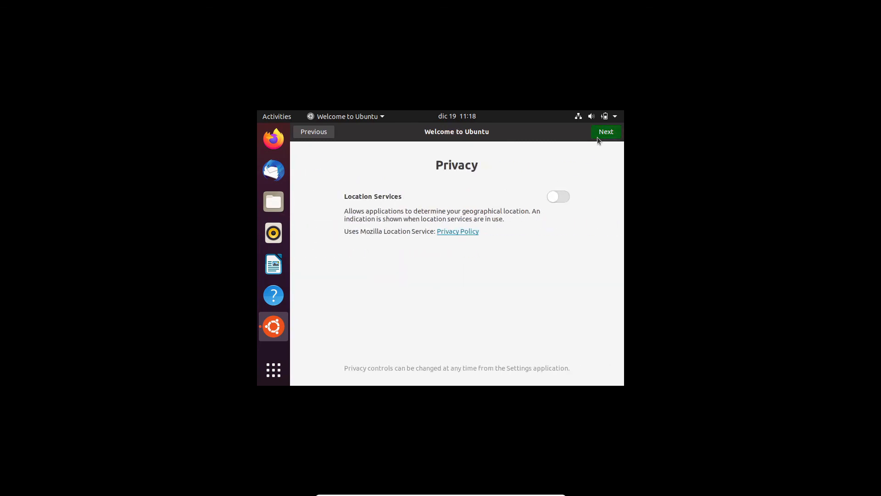
left_click(597, 137)
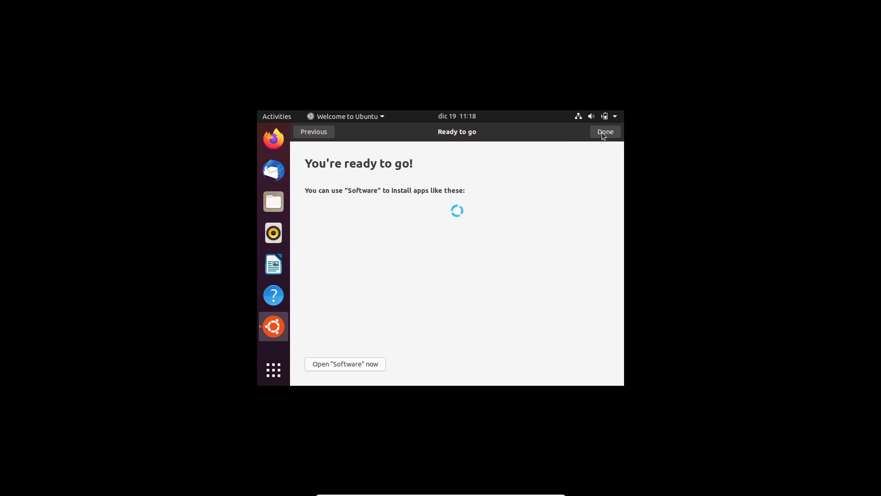
left_click(602, 133)
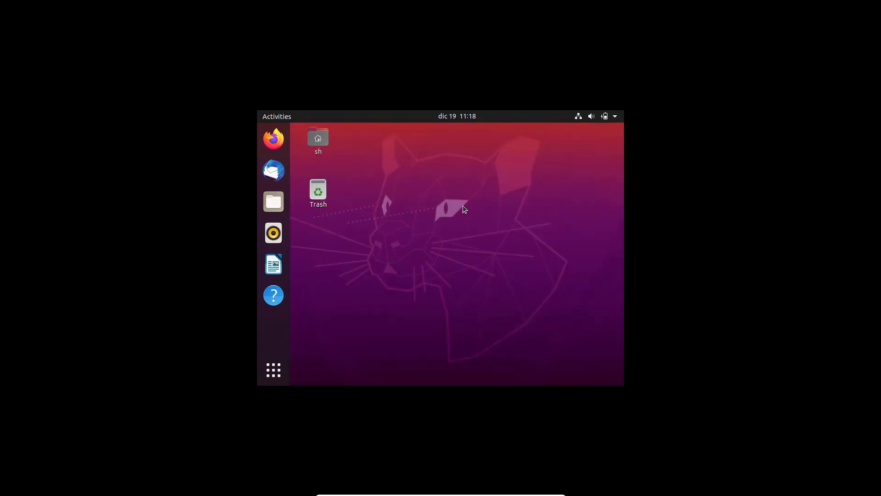
Open the display settings of the Ubuntu desktop
left_click(317, 137)
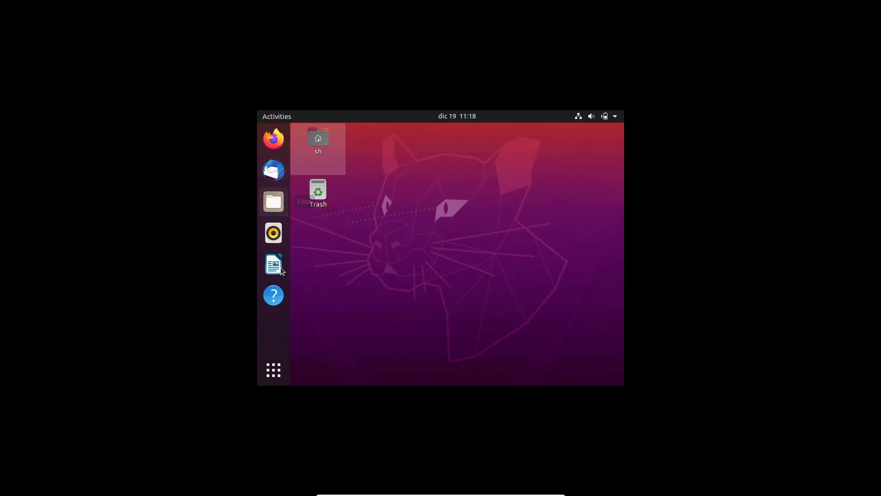
right_click(451, 202)
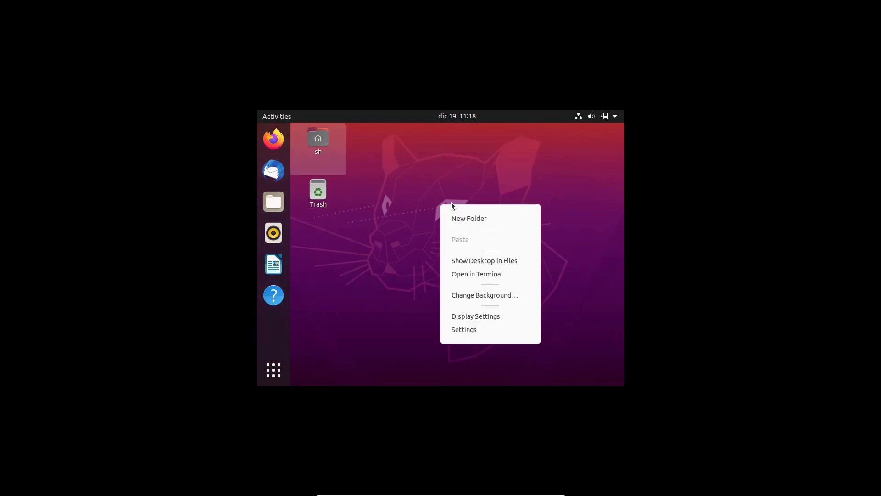
left_click(457, 321)
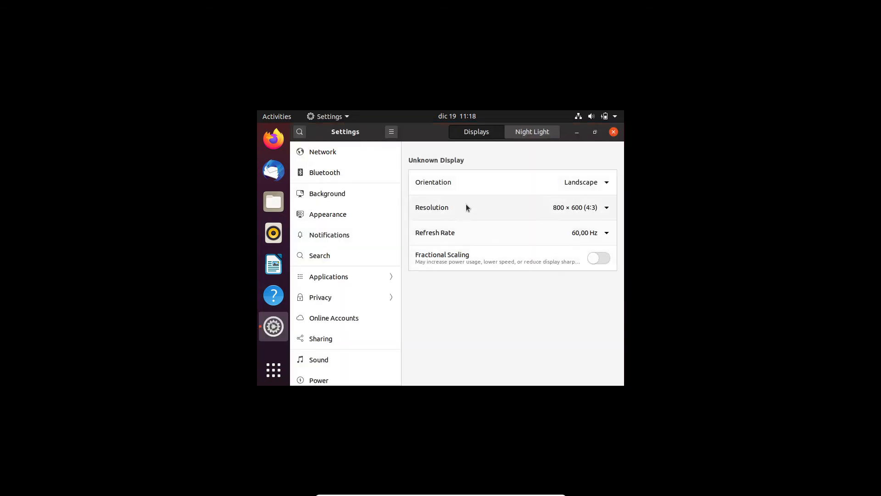
Try to set the display resolution to 1600 × 1200 (4:3) and keep the change
left_click(562, 207)
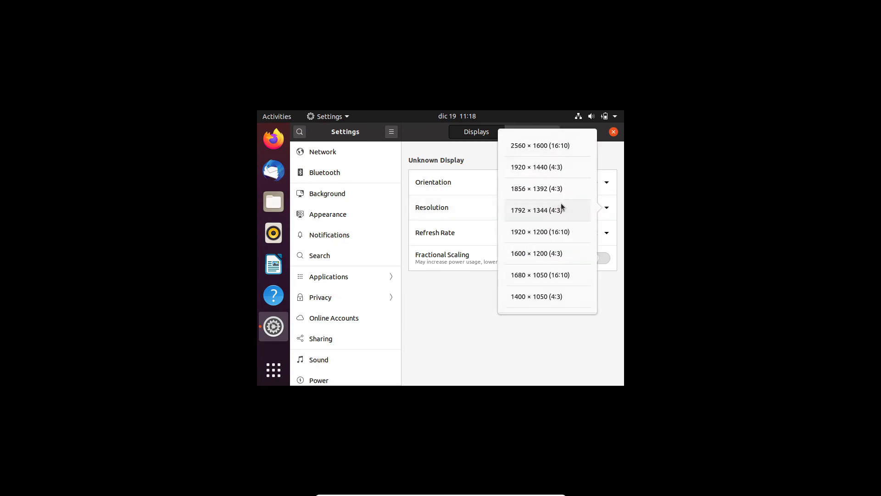
left_click(537, 255)
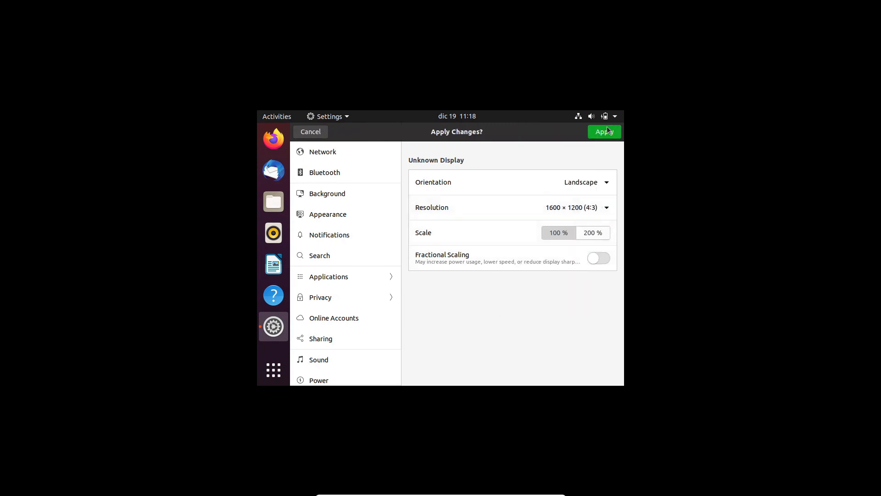
left_click(605, 132)
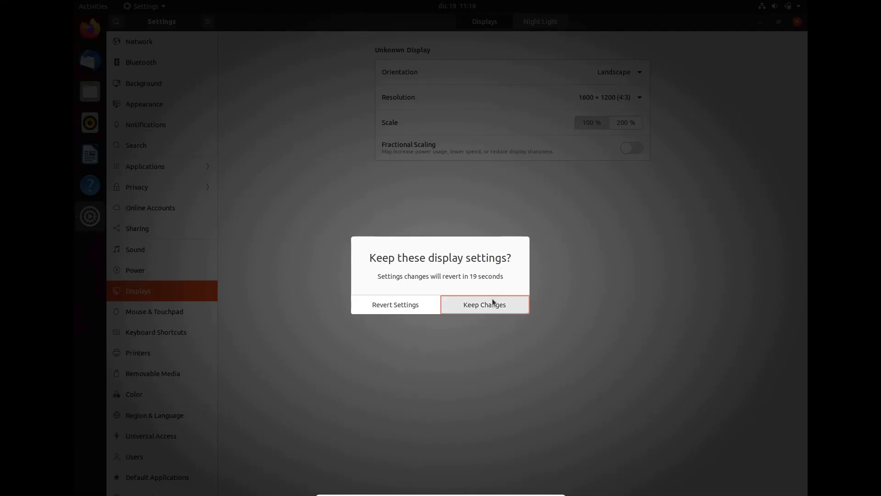
left_click(490, 301)
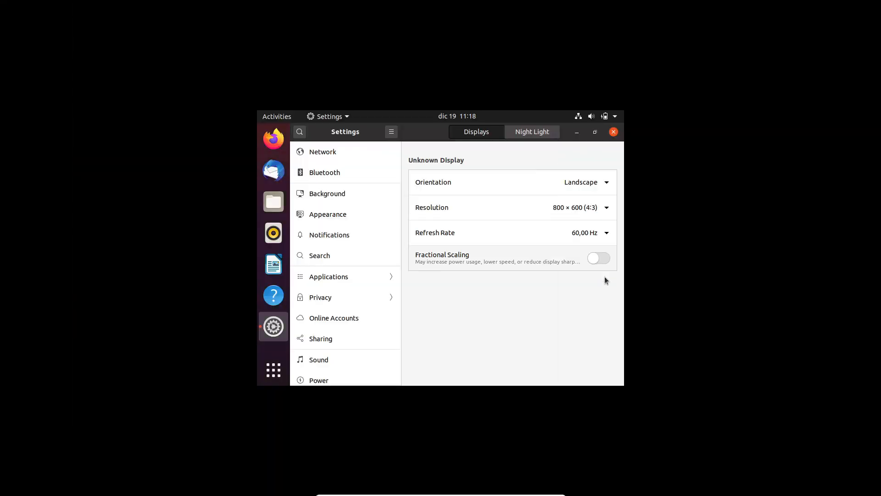
Set the display resolution to 1680 × 1050 (16:10), keep the change and close the settings
left_click(583, 209)
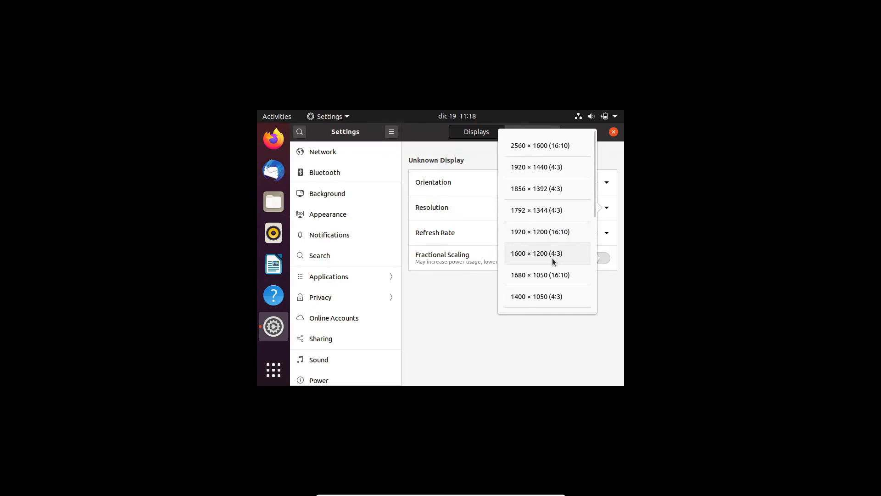
left_click(546, 274)
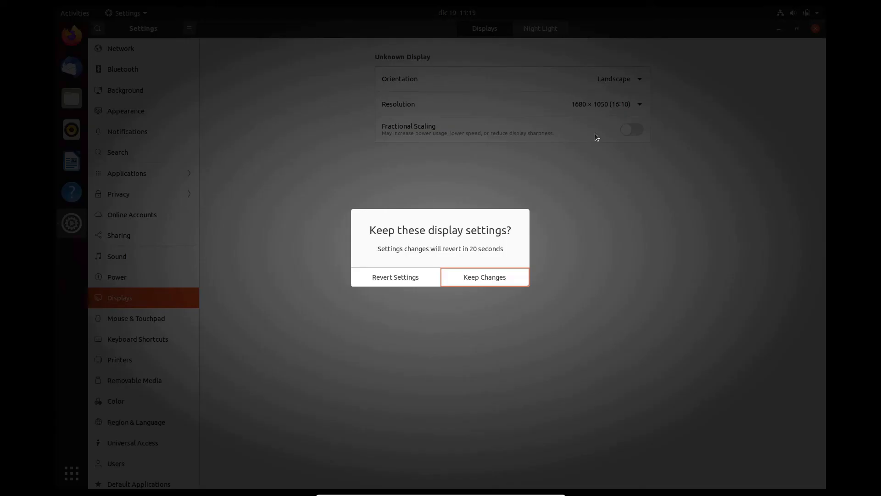
left_click(477, 277)
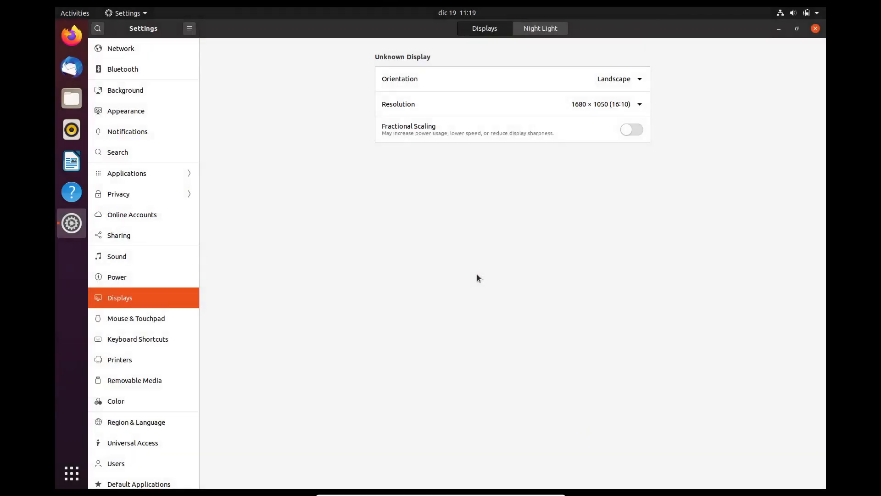
left_click(815, 28)
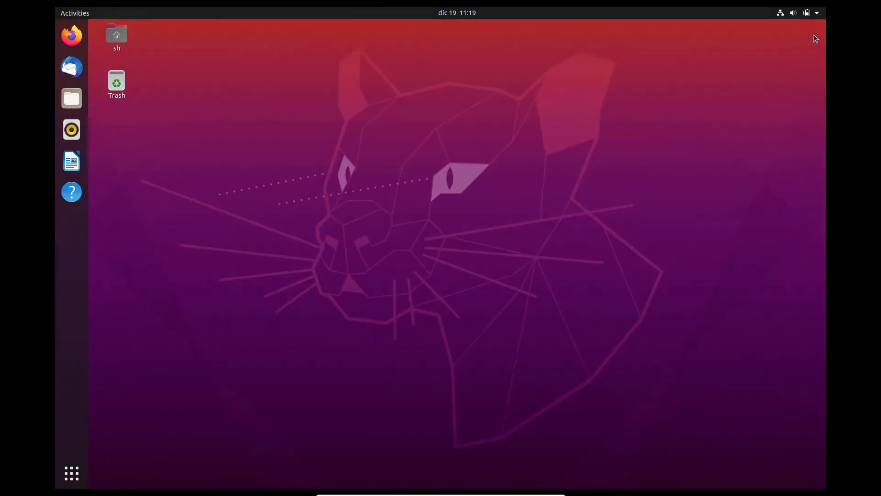
right_click(185, 297)
left_click(330, 189)
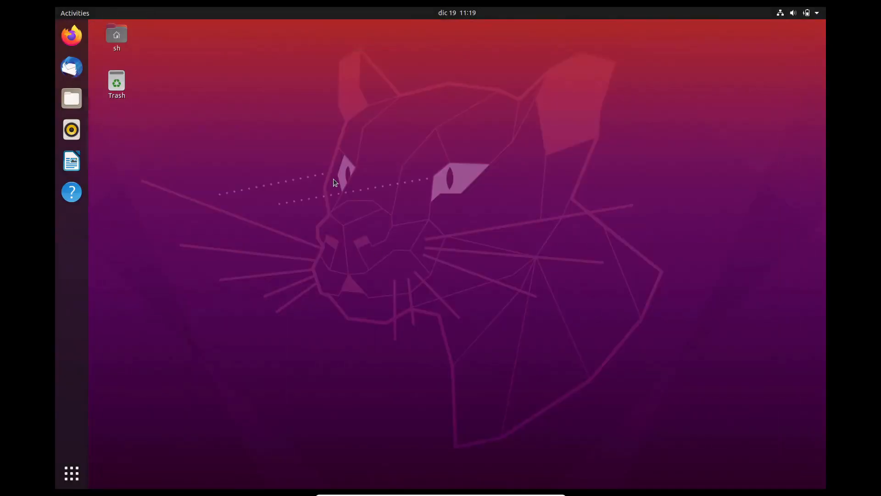